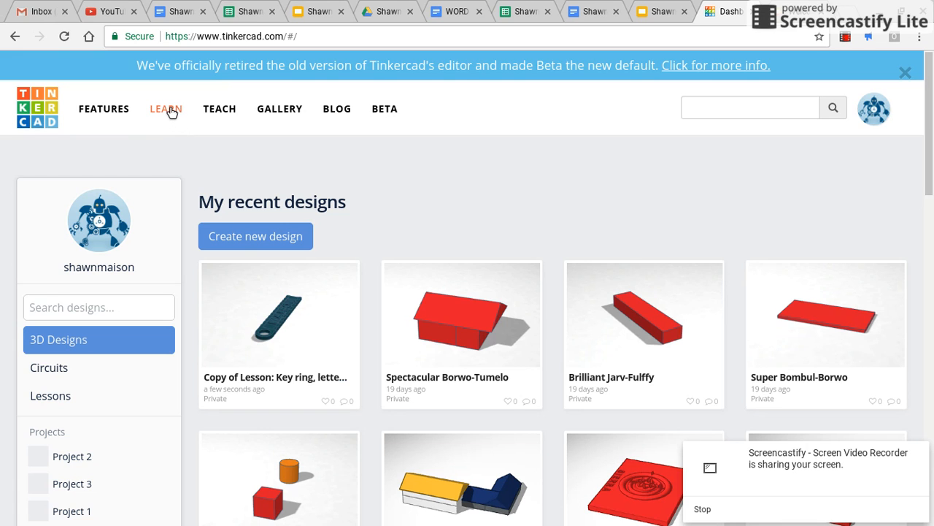
# - Open the "Key Ring, Letters!" lesson from the Basics section of the step-by-step lessons
pyautogui.click(169, 109)
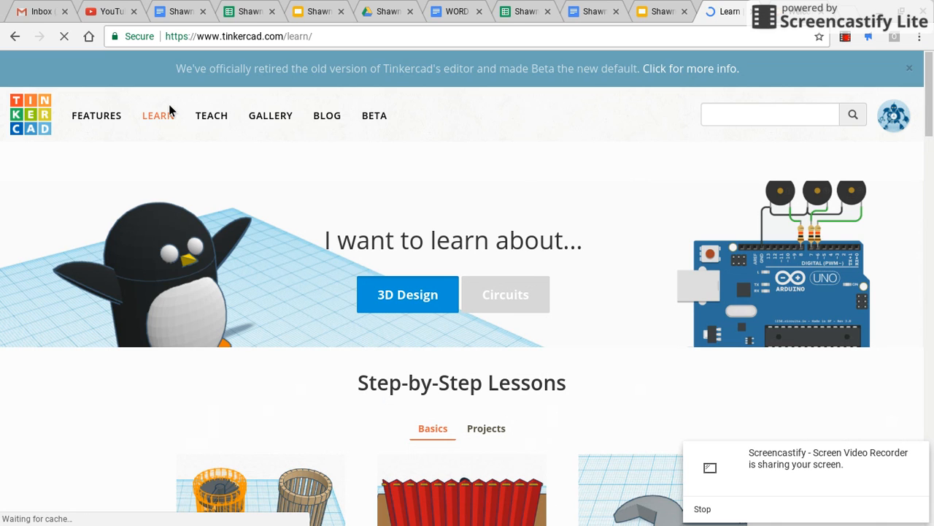
pyautogui.scroll(-2, 651, 249)
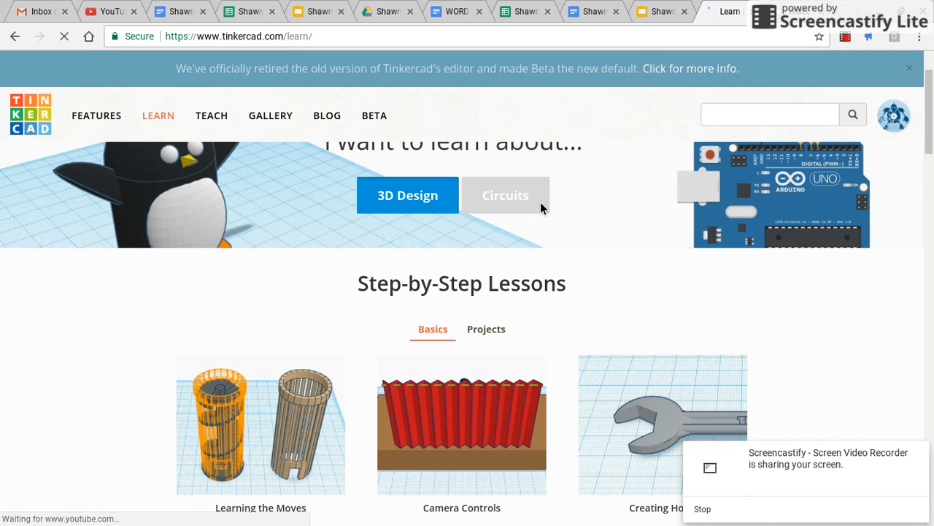
pyautogui.scroll(-3, 623, 257)
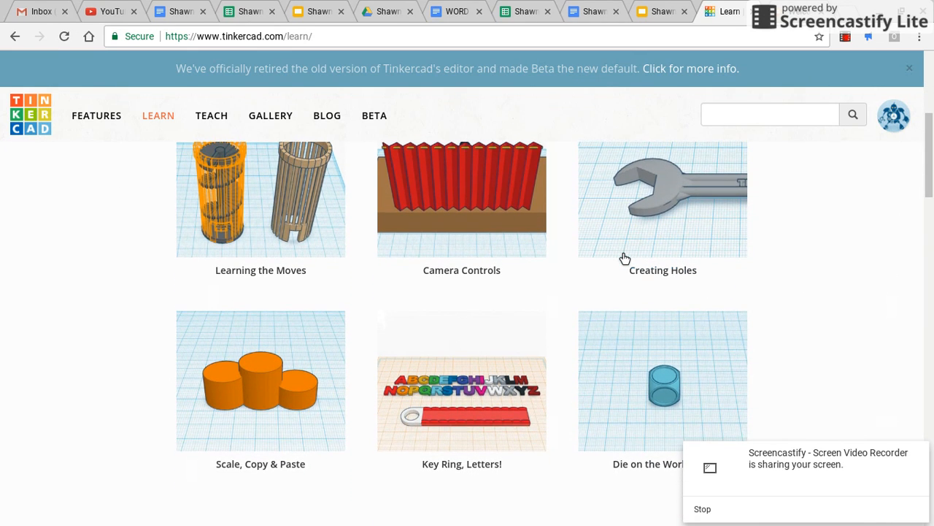
pyautogui.scroll(-3, 625, 258)
pyautogui.scroll(3, 625, 258)
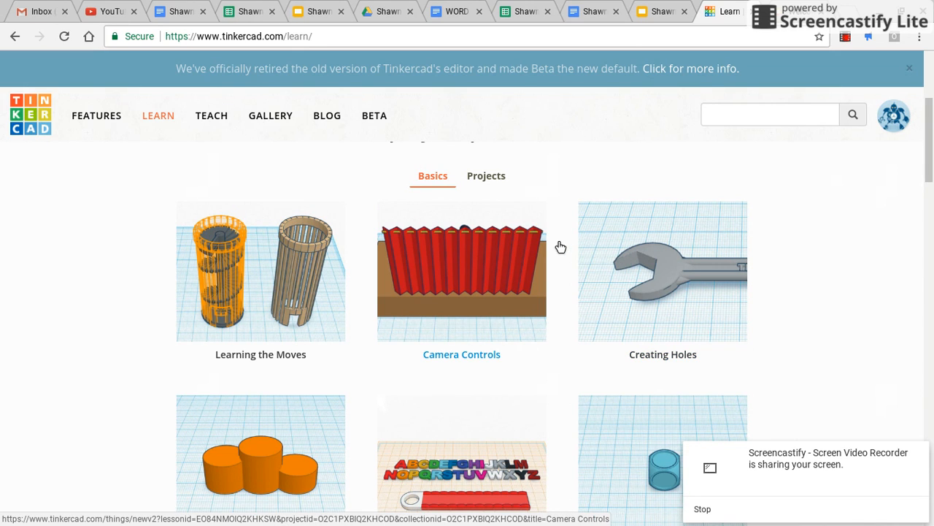
pyautogui.scroll(-2, 402, 380)
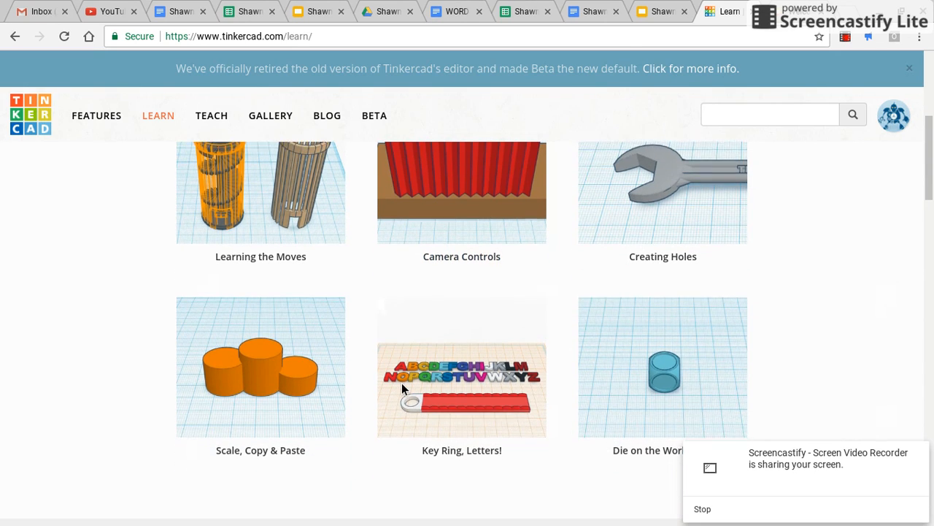
pyautogui.click(478, 393)
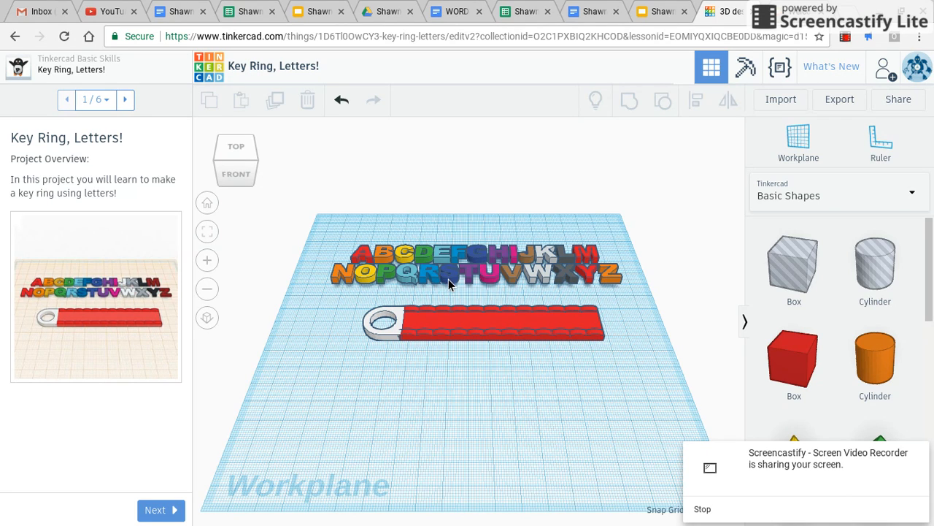
pyautogui.moveTo(449, 281); pyautogui.dragTo(420, 326)
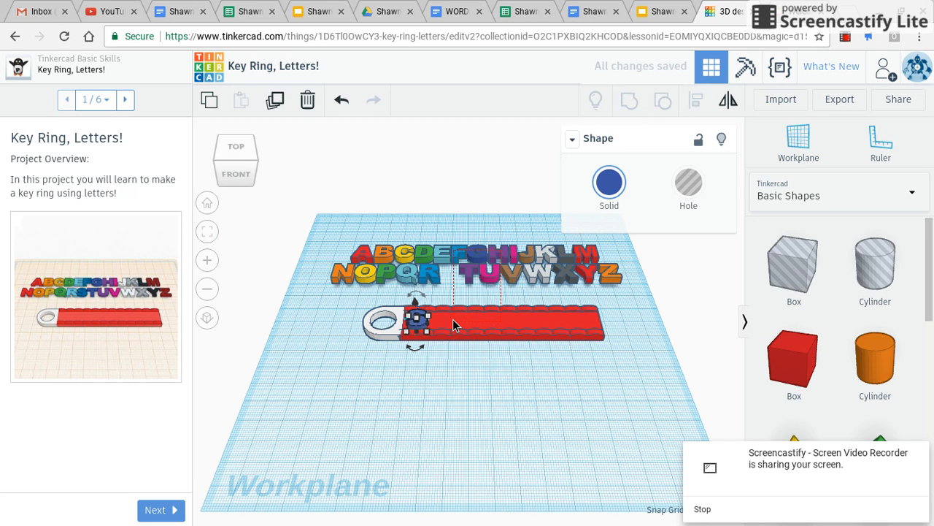
pyautogui.keyDown('shift'); pyautogui.click(453, 325); pyautogui.keyUp('shift')
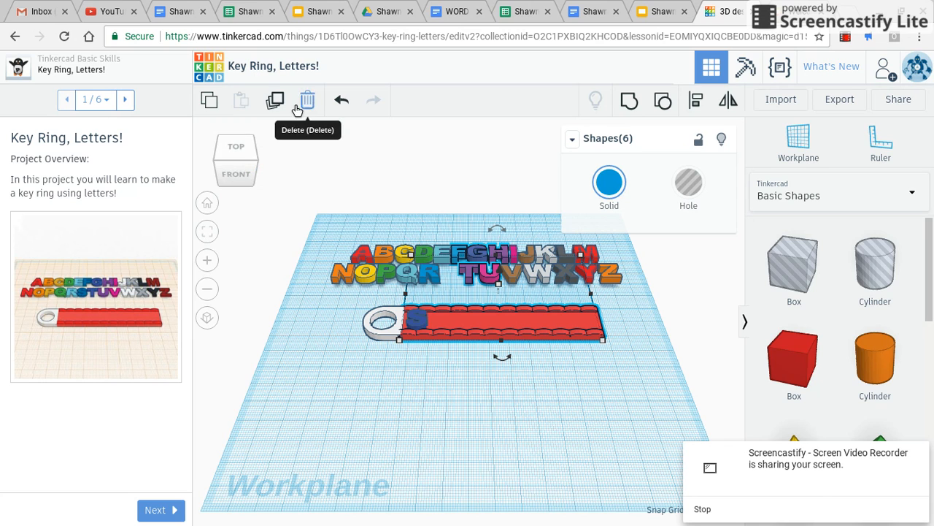
pyautogui.click(339, 106)
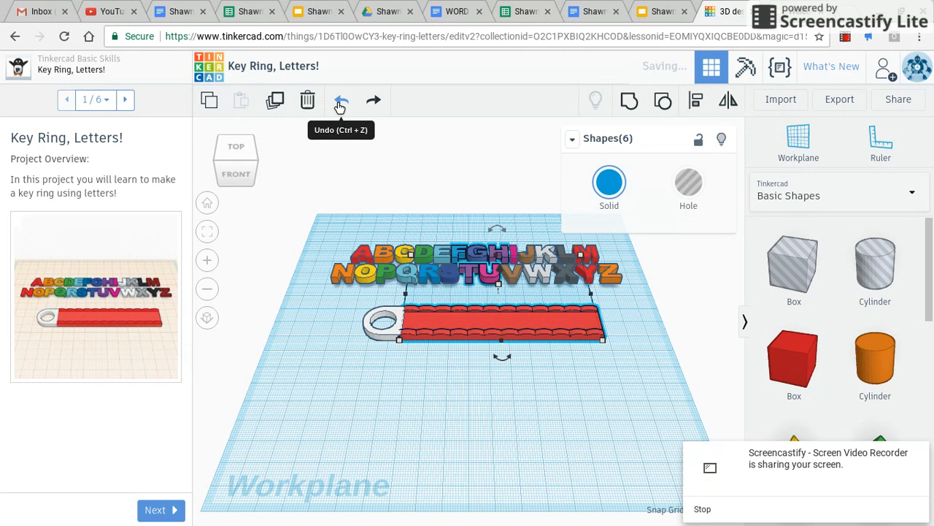
pyautogui.click(434, 210)
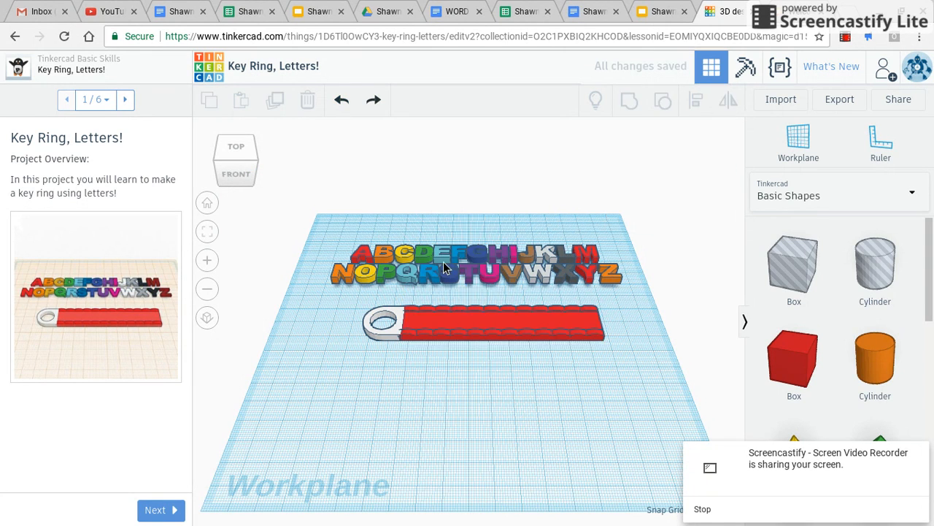
# - Place the letters S, H and A side by side on the red base, starting next to the ring
pyautogui.moveTo(444, 283); pyautogui.dragTo(416, 321)
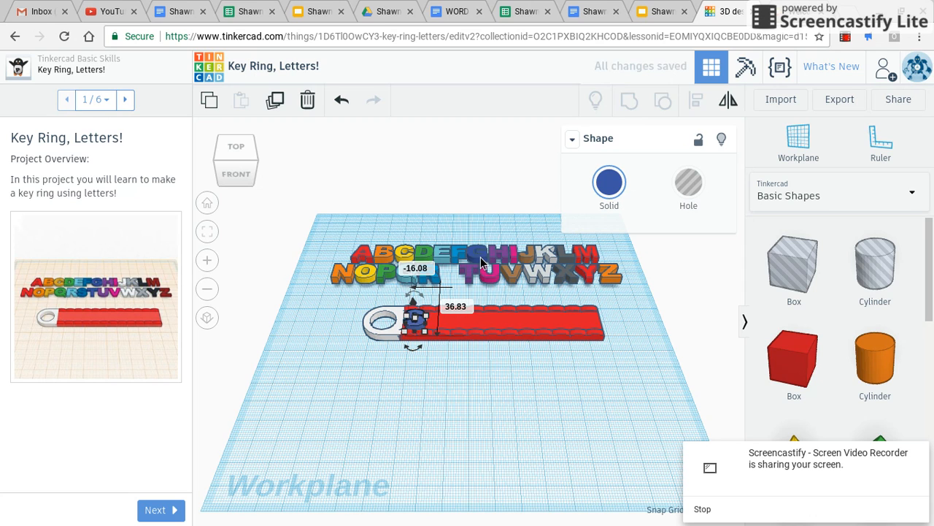
pyautogui.moveTo(499, 255); pyautogui.dragTo(444, 322)
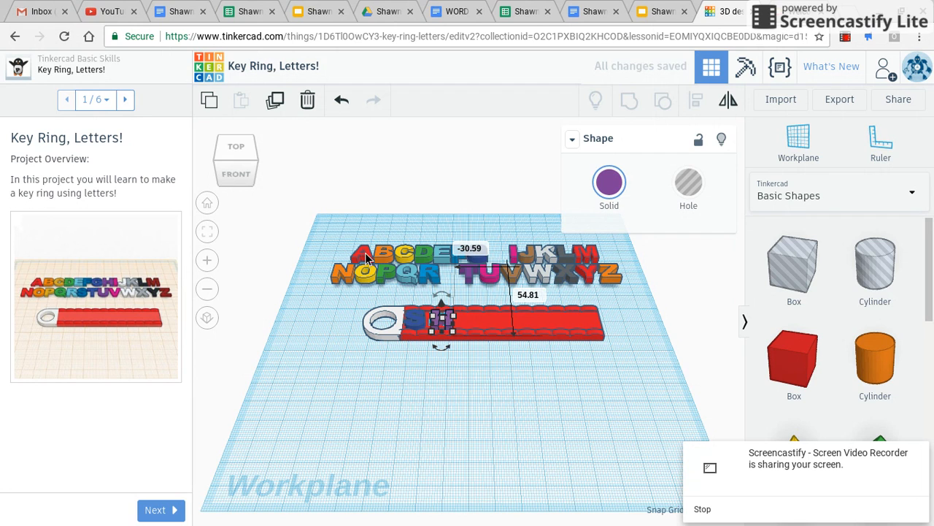
pyautogui.moveTo(365, 255); pyautogui.dragTo(469, 320)
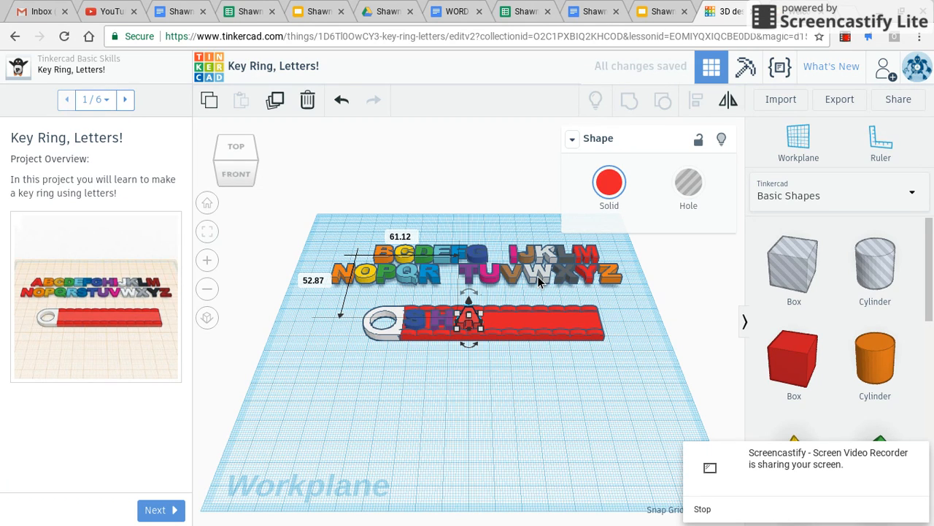
pyautogui.press('Escape')
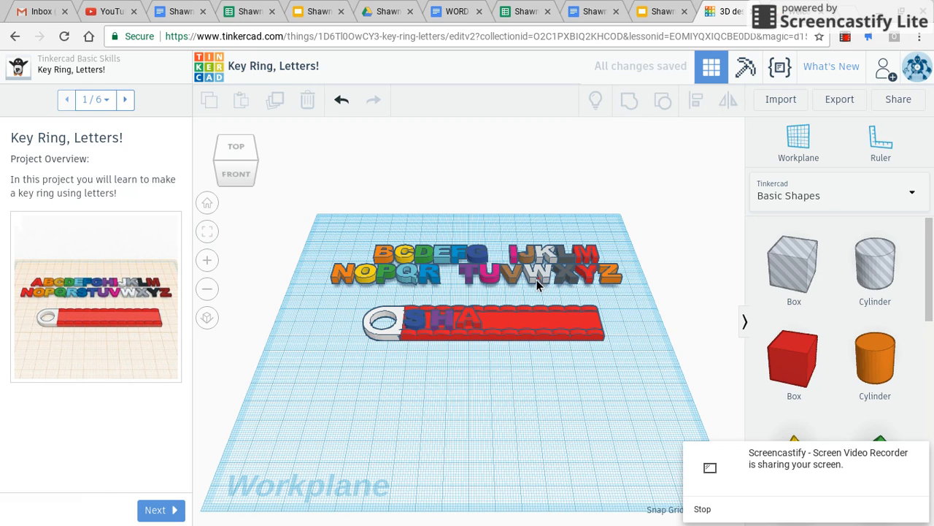
# - Place the letters W and N on the red base directly after the A
pyautogui.click(536, 277)
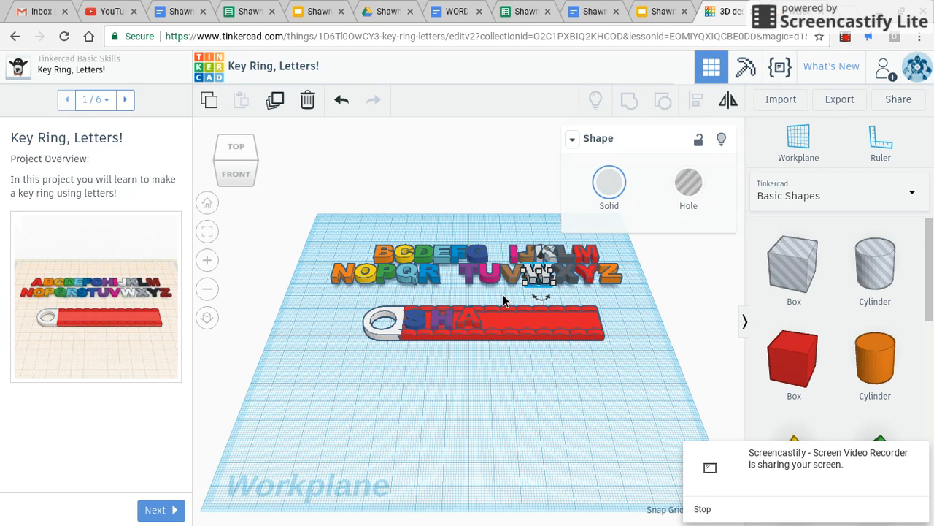
pyautogui.press('Escape')
pyautogui.moveTo(533, 283); pyautogui.dragTo(491, 329)
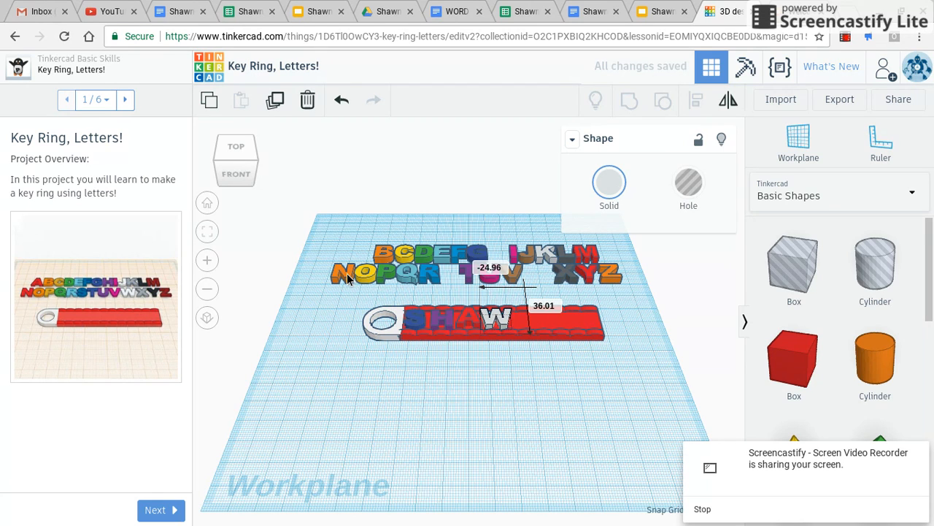
pyautogui.moveTo(349, 279); pyautogui.dragTo(532, 325)
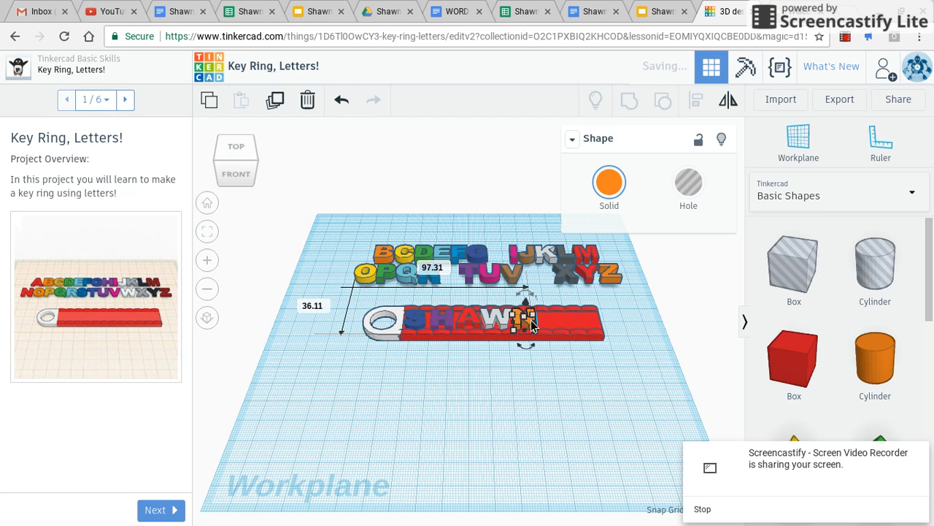
pyautogui.click(530, 373)
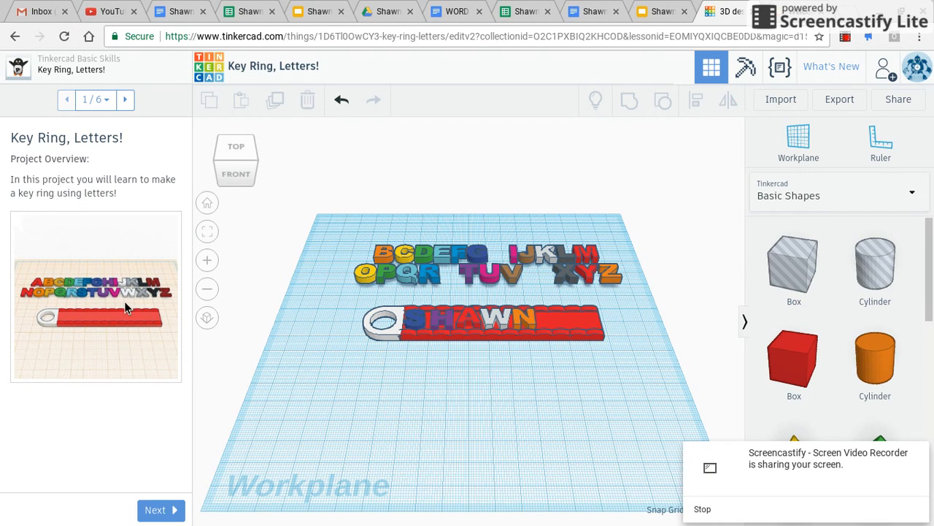
# - Advance the lesson to "Place Your Letters" and move the S off the red base onto the workplane in front of it
pyautogui.click(163, 509)
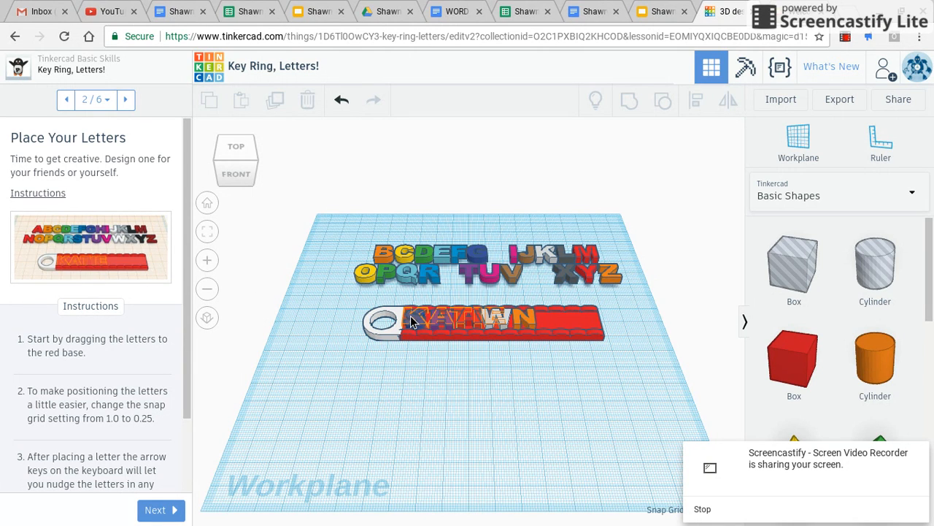
pyautogui.moveTo(415, 323); pyautogui.dragTo(420, 376)
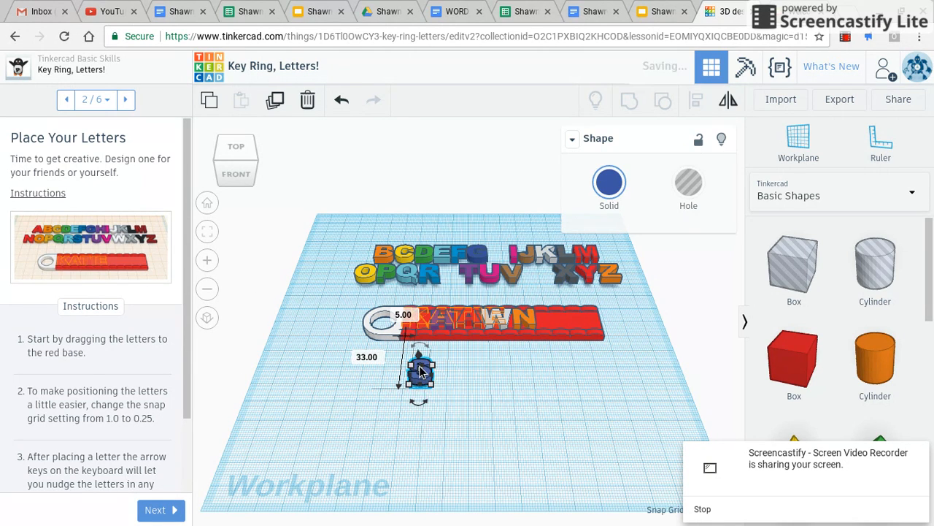
pyautogui.click(450, 330)
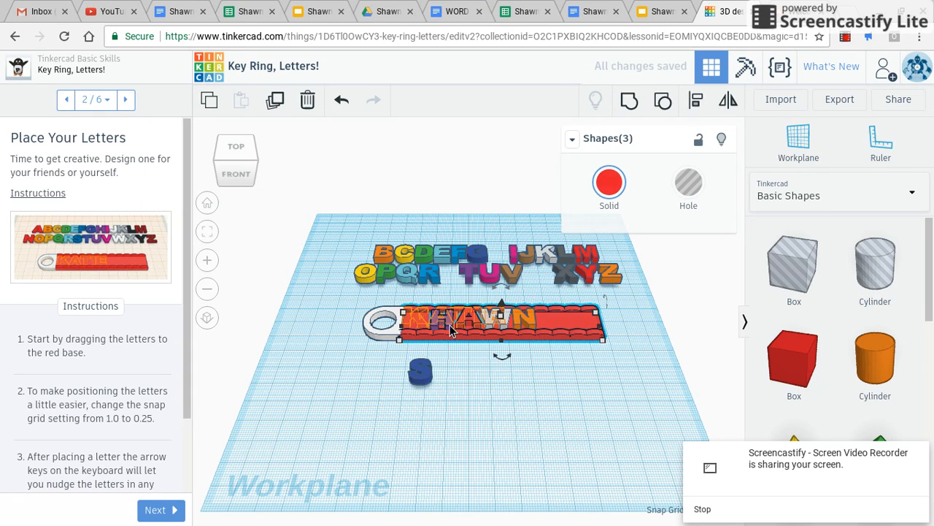
pyautogui.moveTo(450, 335); pyautogui.dragTo(457, 348)
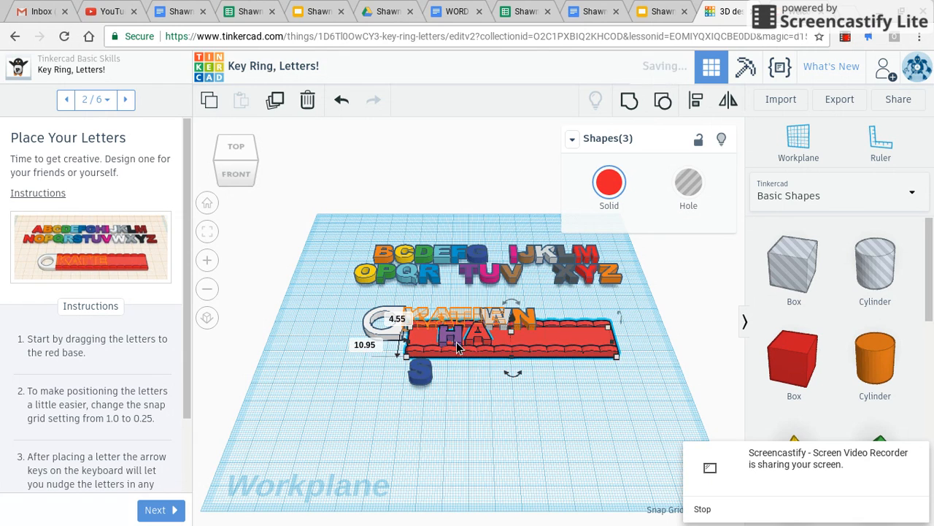
pyautogui.click(338, 102)
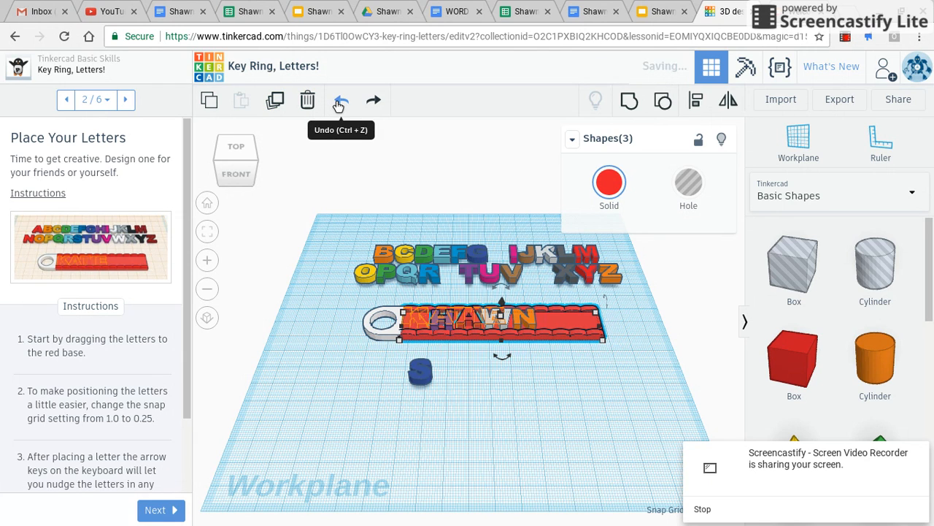
pyautogui.click(443, 326)
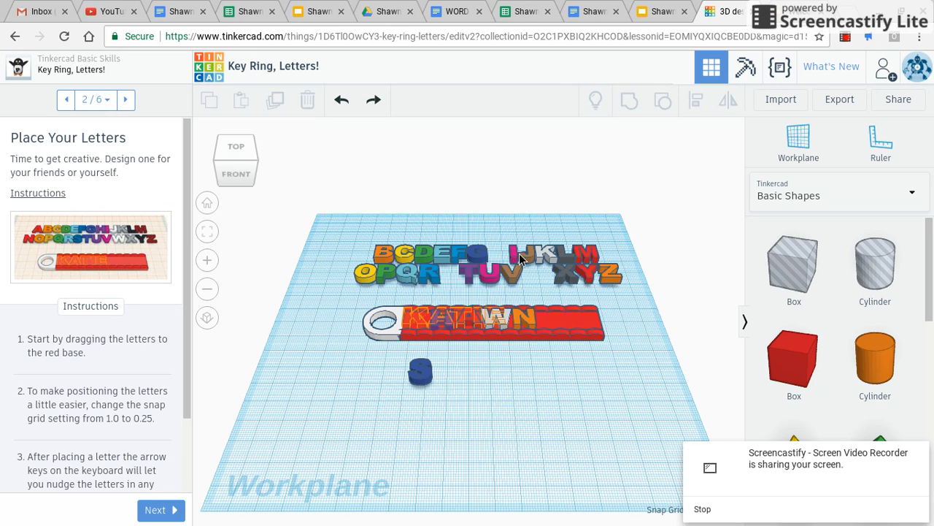
# - Place the letter K on the red base next to the ring and advance the lesson to "Resize the Red Base"
pyautogui.moveTo(542, 259); pyautogui.dragTo(415, 322)
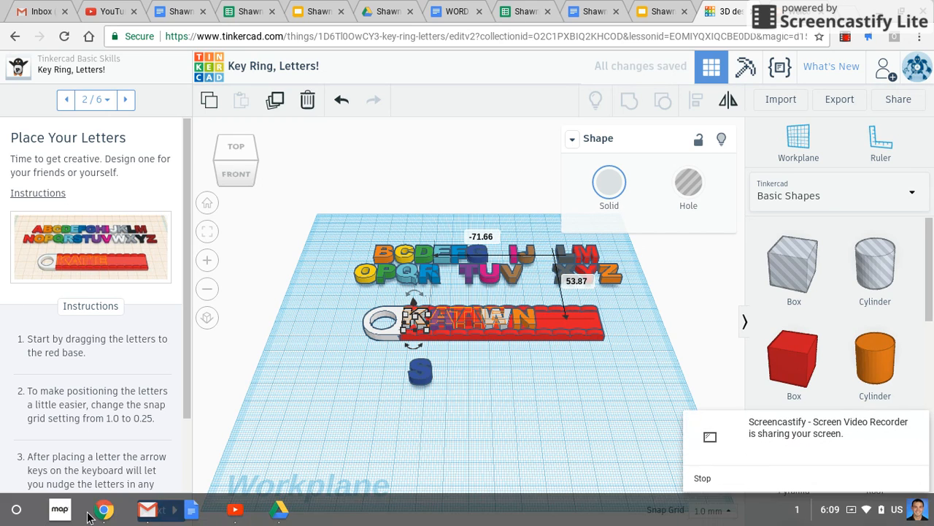
pyautogui.click(147, 511)
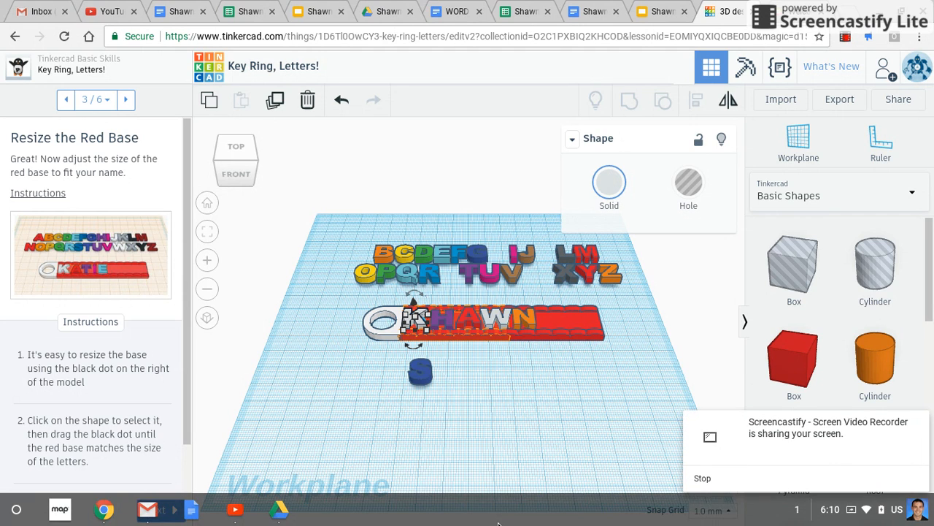
pyautogui.moveTo(132, 523)
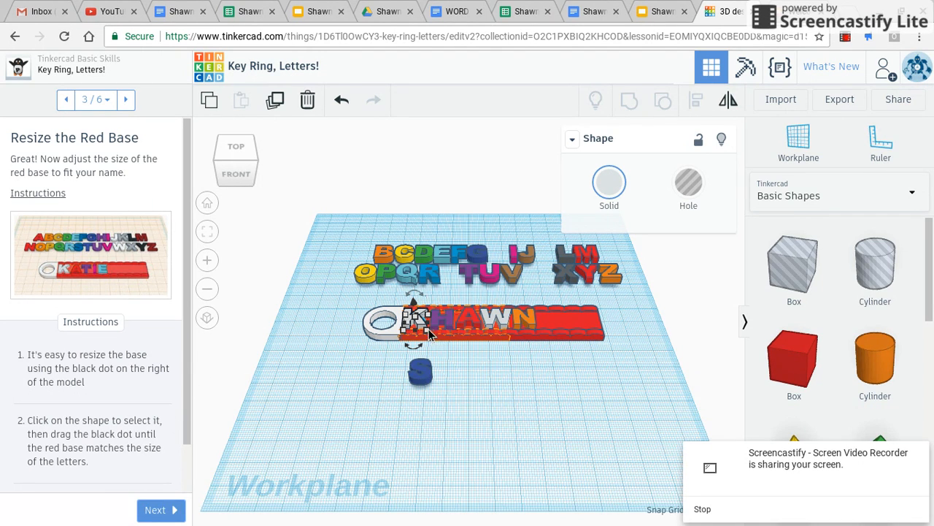
# - Replace the K on the red base with the S, leaving the K in front of it, and advance the lesson to "Clean Up"
pyautogui.moveTo(414, 326)
pyautogui.mouseDown()
pyautogui.moveTo(419, 372)
pyautogui.moveTo(414, 321)
pyautogui.mouseUp()
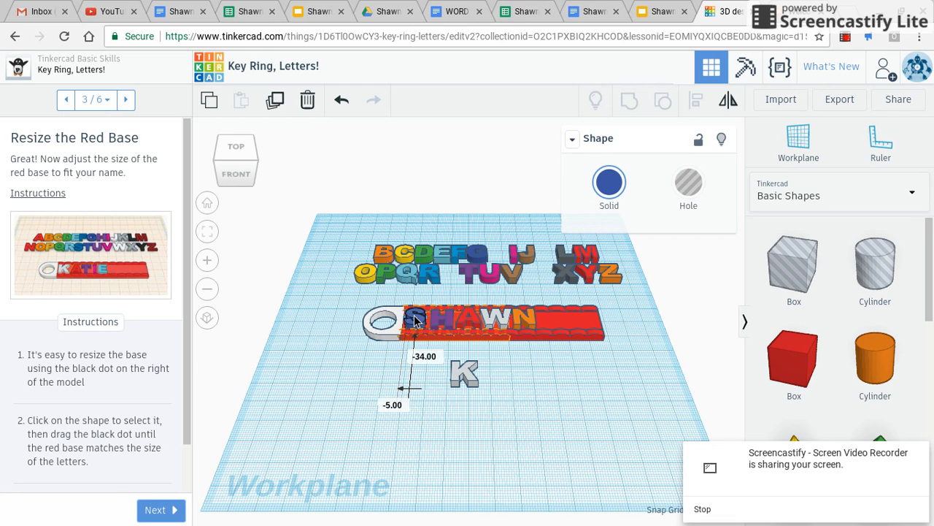
pyautogui.click(395, 405)
pyautogui.click(342, 406)
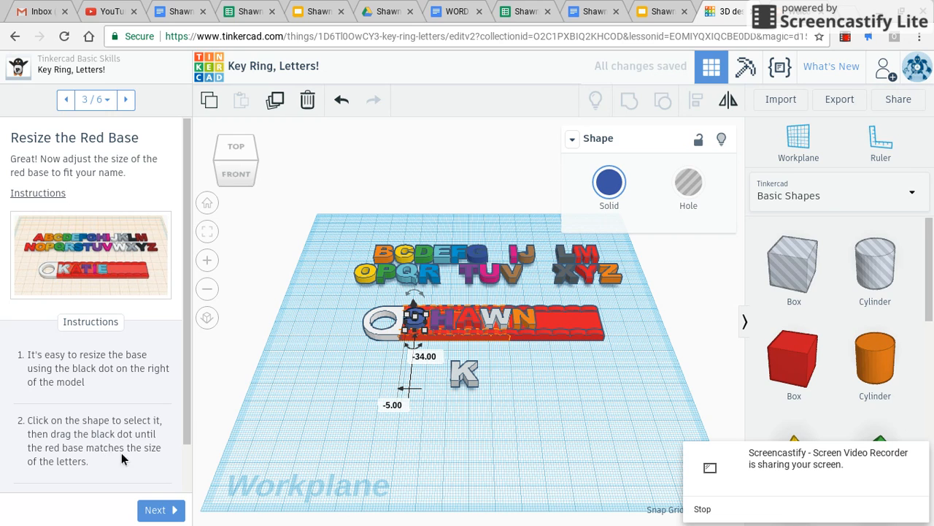
pyautogui.click(151, 511)
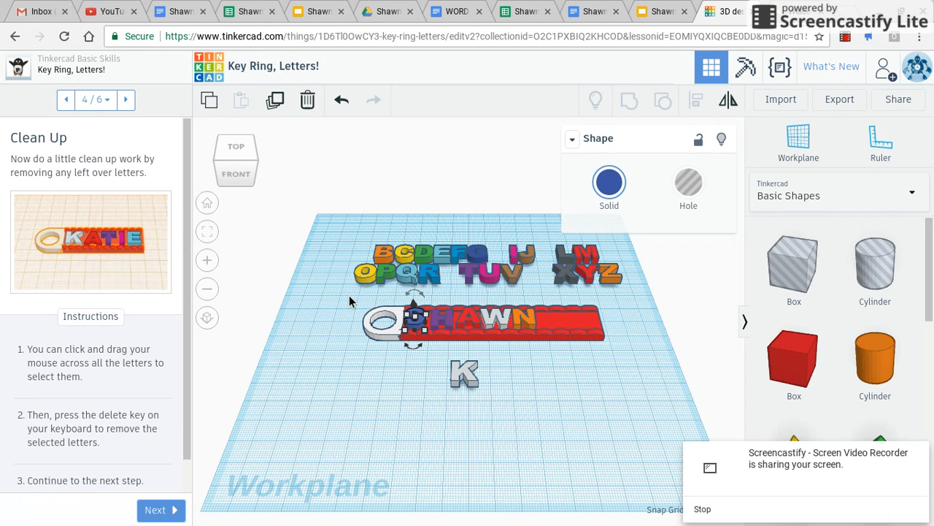
# - Shorten the red base to about 71 mm so it ends just past the N, and advance the lesson to "Group the Remaining Shapes"
pyautogui.moveTo(349, 295); pyautogui.dragTo(490, 305)
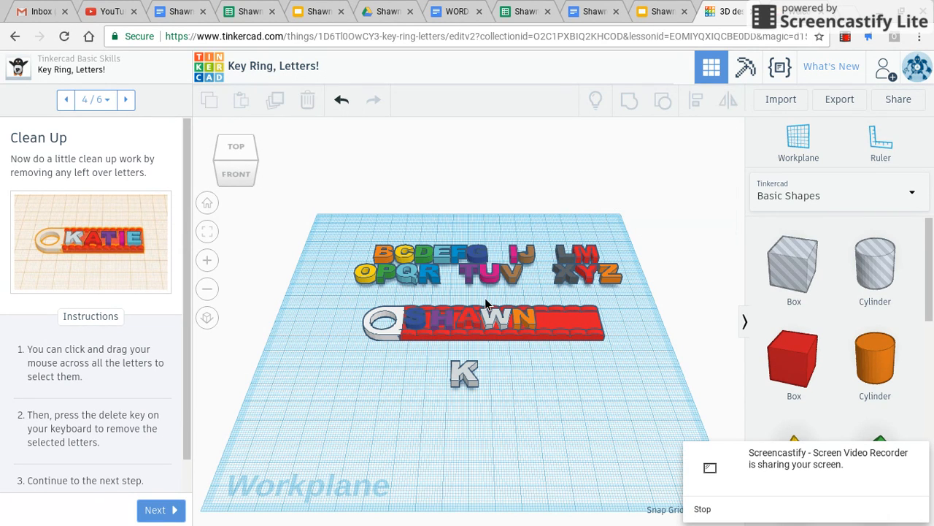
pyautogui.click(603, 328)
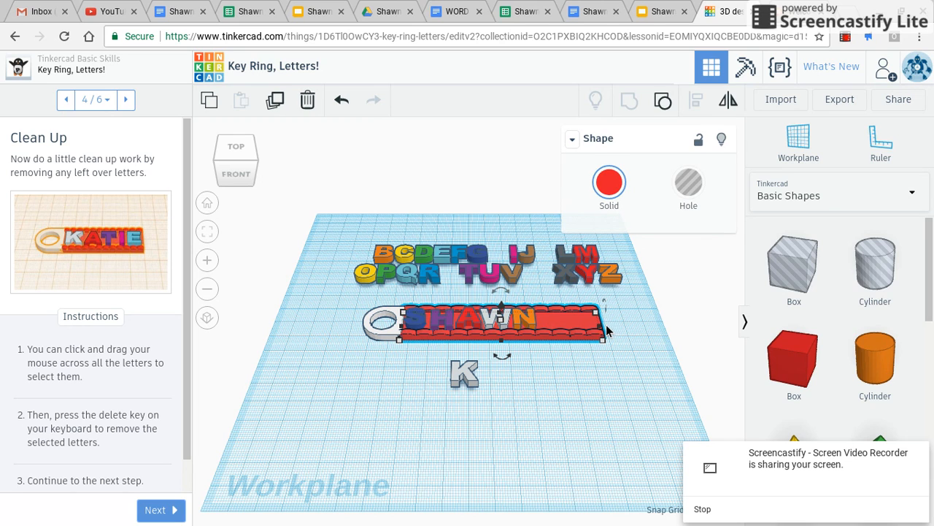
pyautogui.moveTo(600, 327)
pyautogui.moveTo(600, 330); pyautogui.dragTo(538, 332)
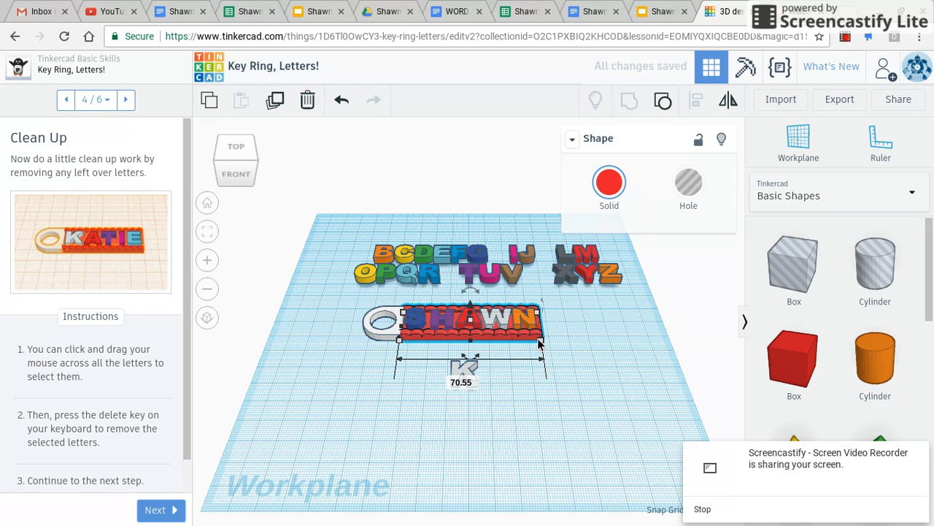
pyautogui.click(537, 445)
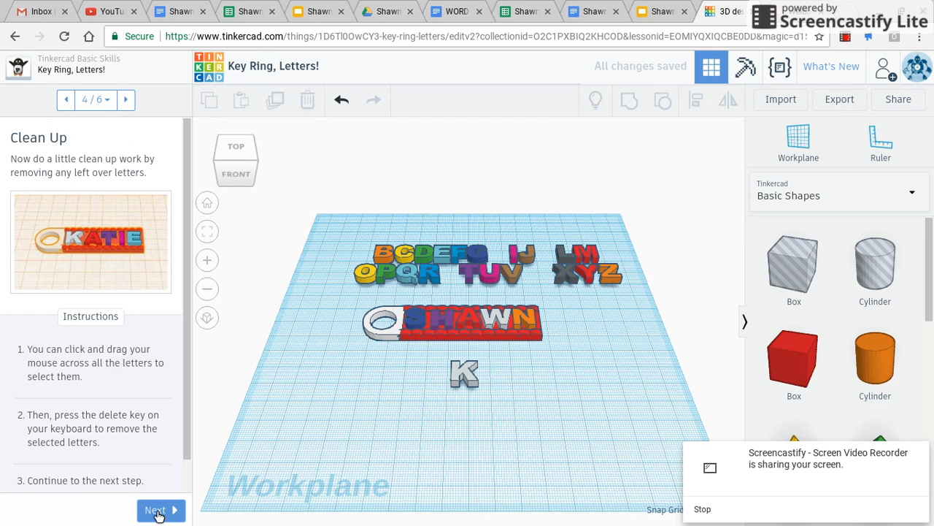
pyautogui.click(155, 511)
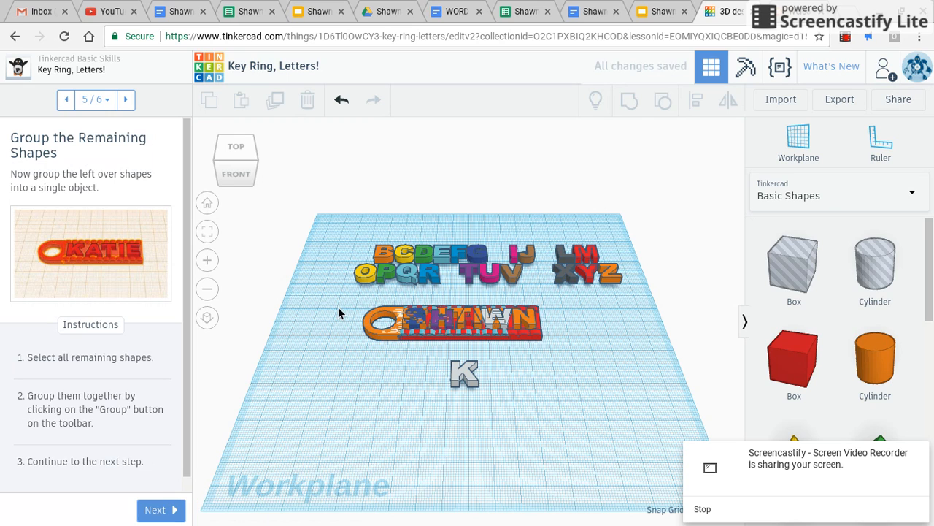
# - Group the ring, red base and name letters on it into a single object
pyautogui.moveTo(341, 294); pyautogui.dragTo(563, 343)
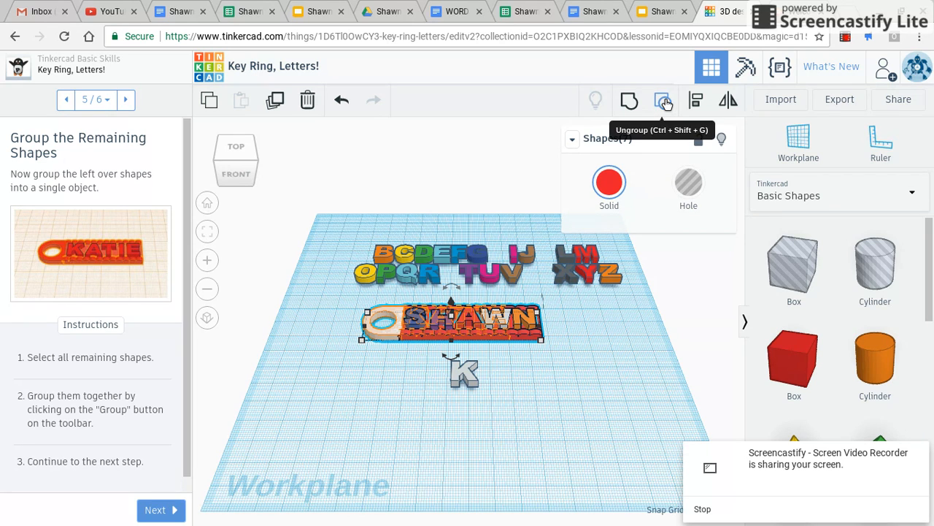
pyautogui.click(627, 101)
# - Delete the unused letters behind the key ring and the K in front of it, and advance the lesson to "Congratulations!"
pyautogui.moveTo(348, 247); pyautogui.dragTo(624, 290)
pyautogui.press('Delete')
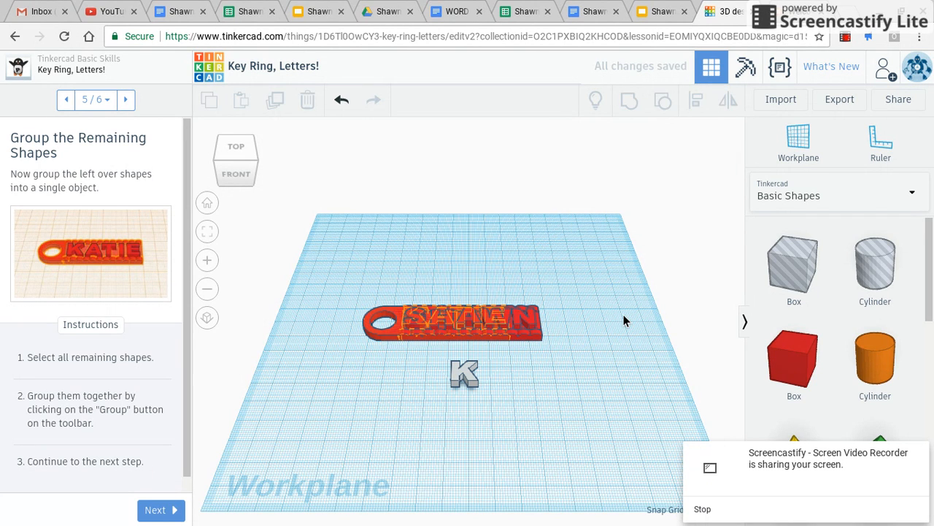
pyautogui.moveTo(435, 359); pyautogui.dragTo(489, 391)
pyautogui.press('Delete')
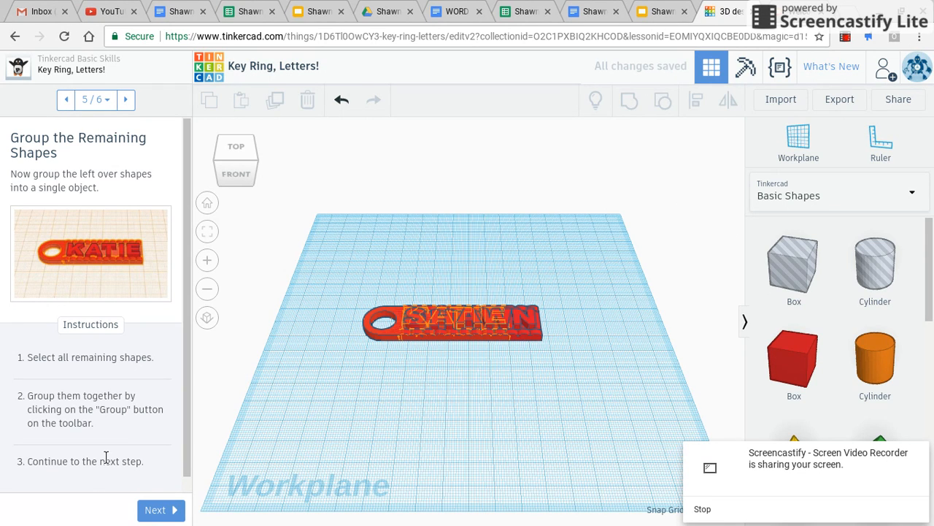
pyautogui.click(156, 512)
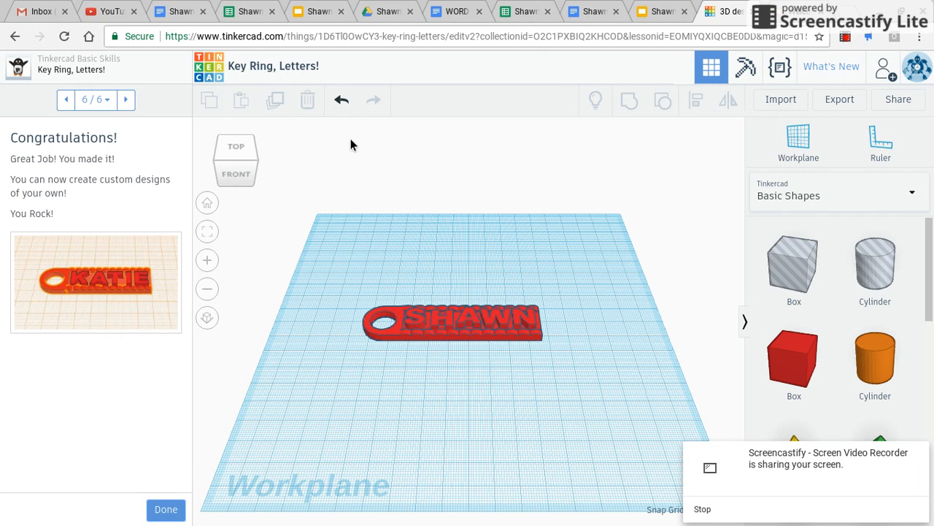
# - Leave the finished design for the Learn page, view the step-by-step Projects lessons, and return to the start of the Learn page
pyautogui.click(208, 69)
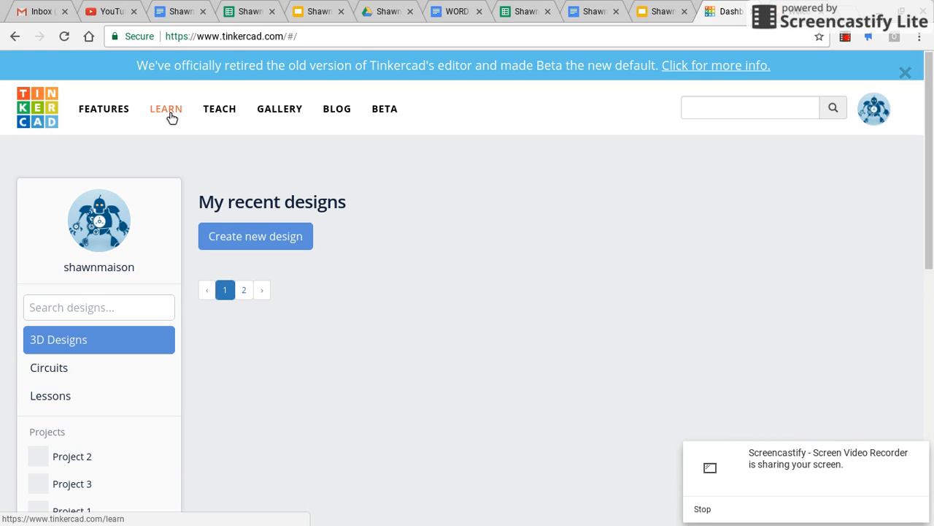
pyautogui.click(170, 116)
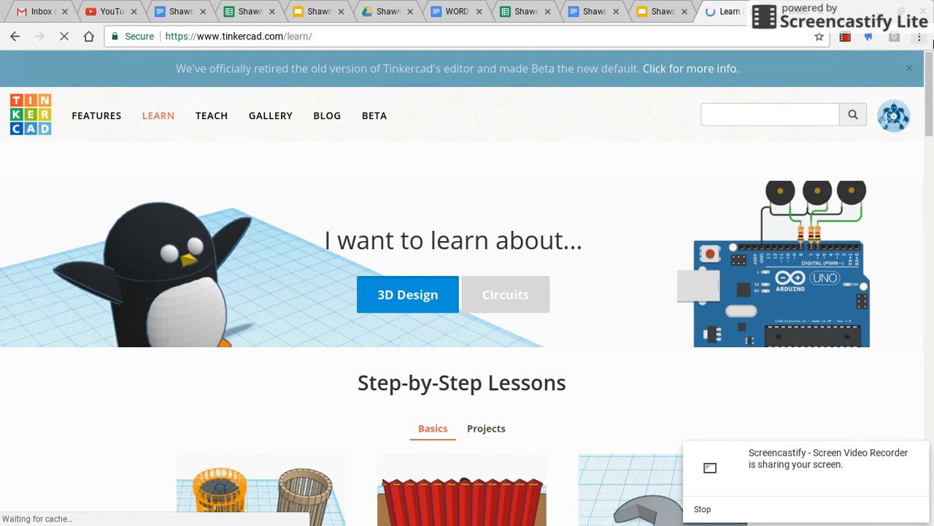
pyautogui.moveTo(931, 95)
pyautogui.mouseDown()
pyautogui.moveTo(932, 168)
pyautogui.moveTo(933, 82)
pyautogui.moveTo(931, 105)
pyautogui.mouseUp()
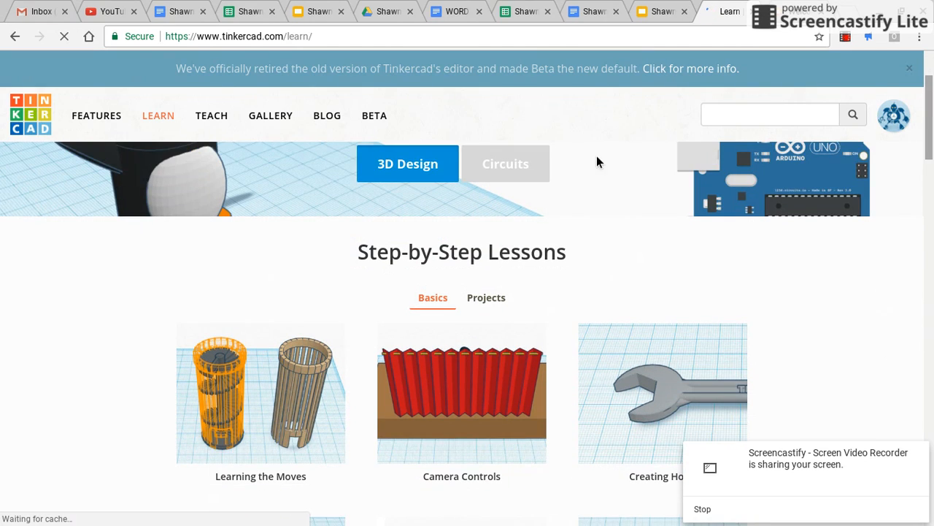
pyautogui.click(486, 298)
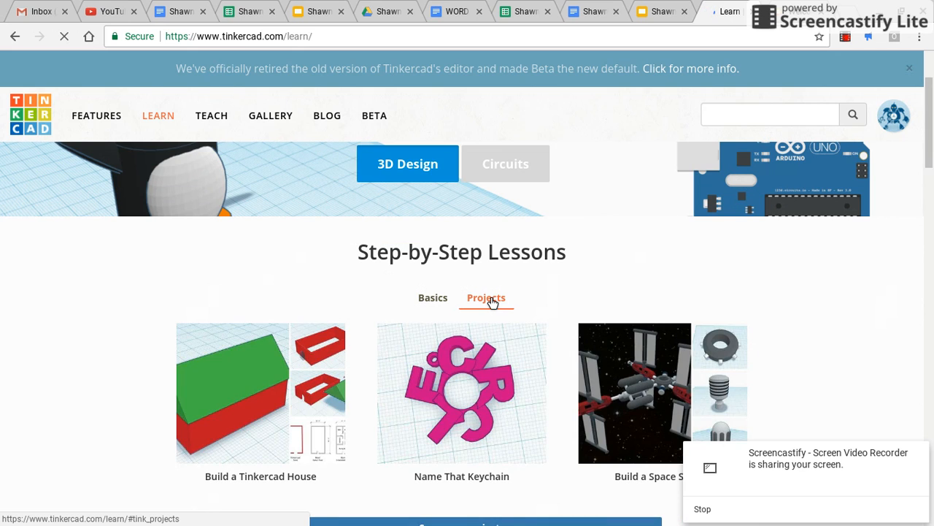
pyautogui.moveTo(931, 164); pyautogui.dragTo(932, 186)
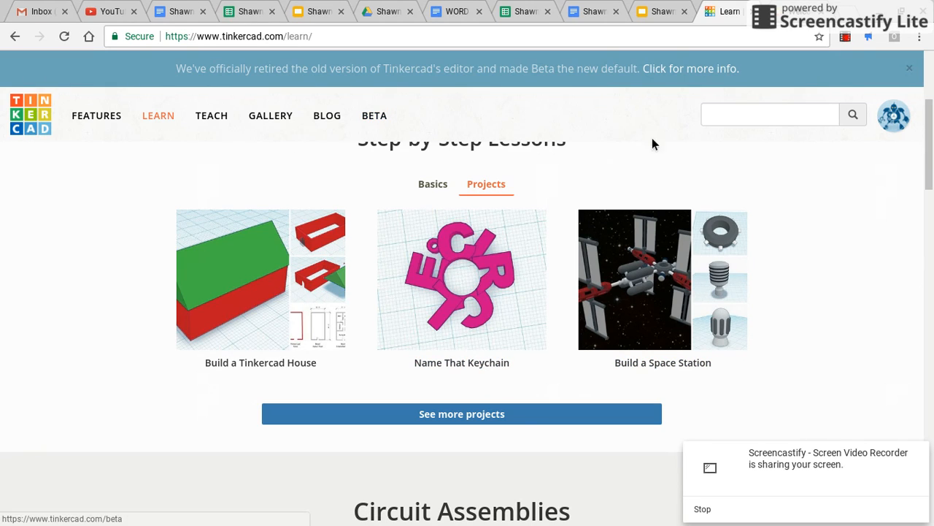
pyautogui.click(169, 118)
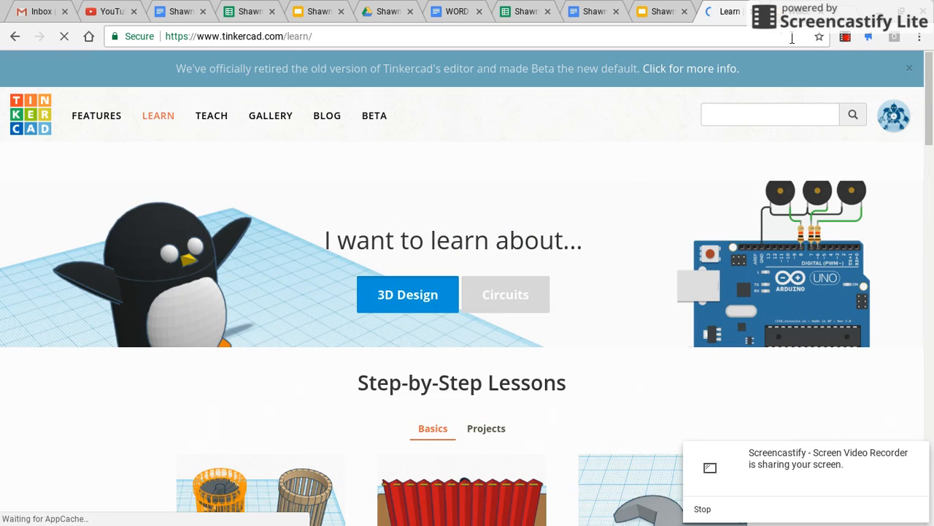
pyautogui.click(846, 37)
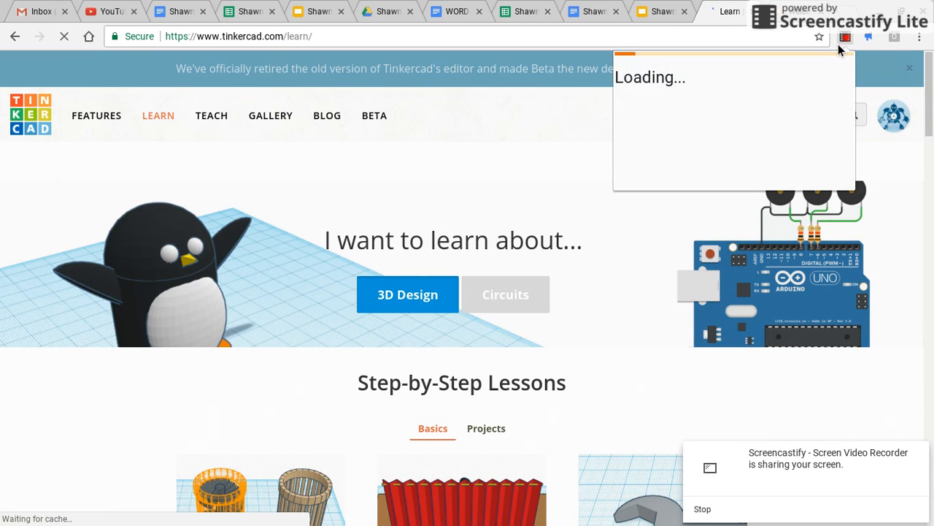